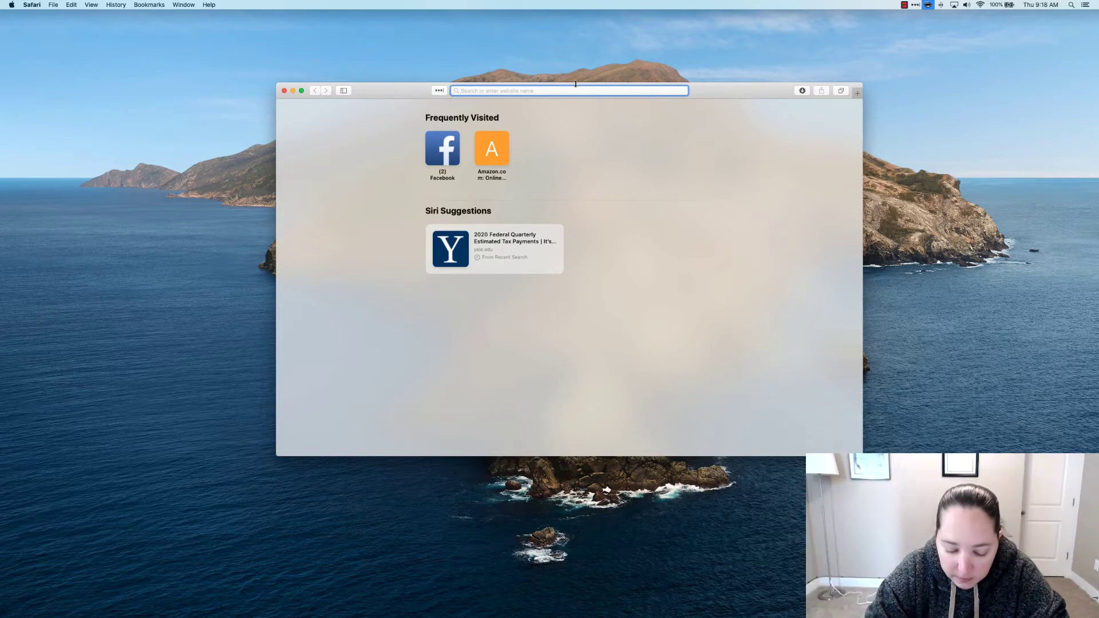
# Google 'audacity download' from the address bar and open the 'Download | Audacity' result
pyautogui.write('audac')
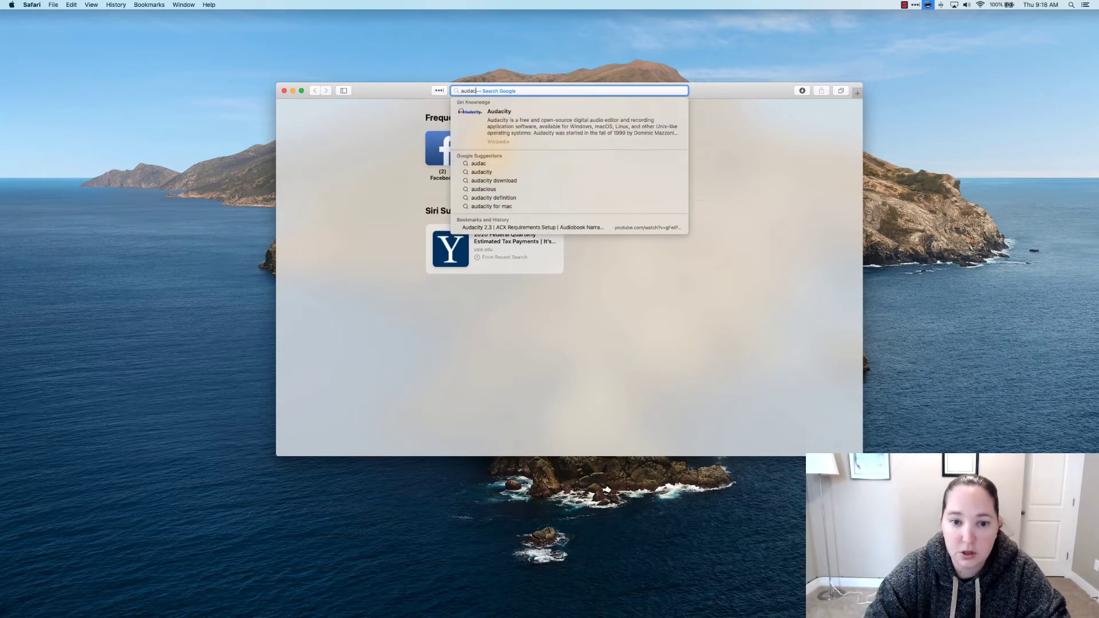
pyautogui.press('Down')
pyautogui.press('Down')
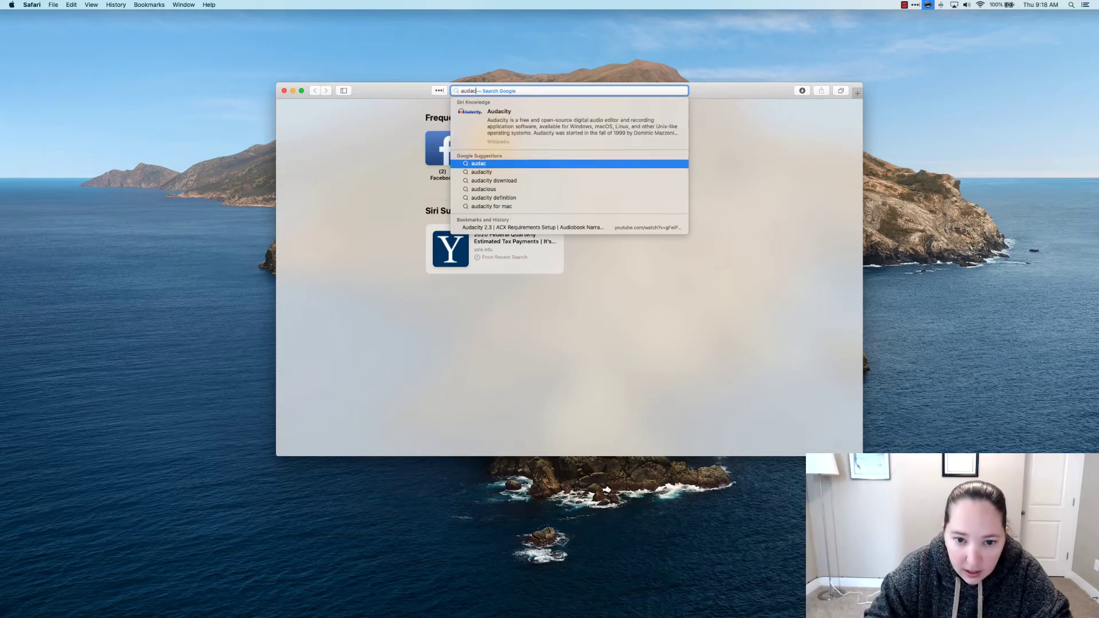
pyautogui.press('Down')
pyautogui.press('Down')
pyautogui.press('Return')
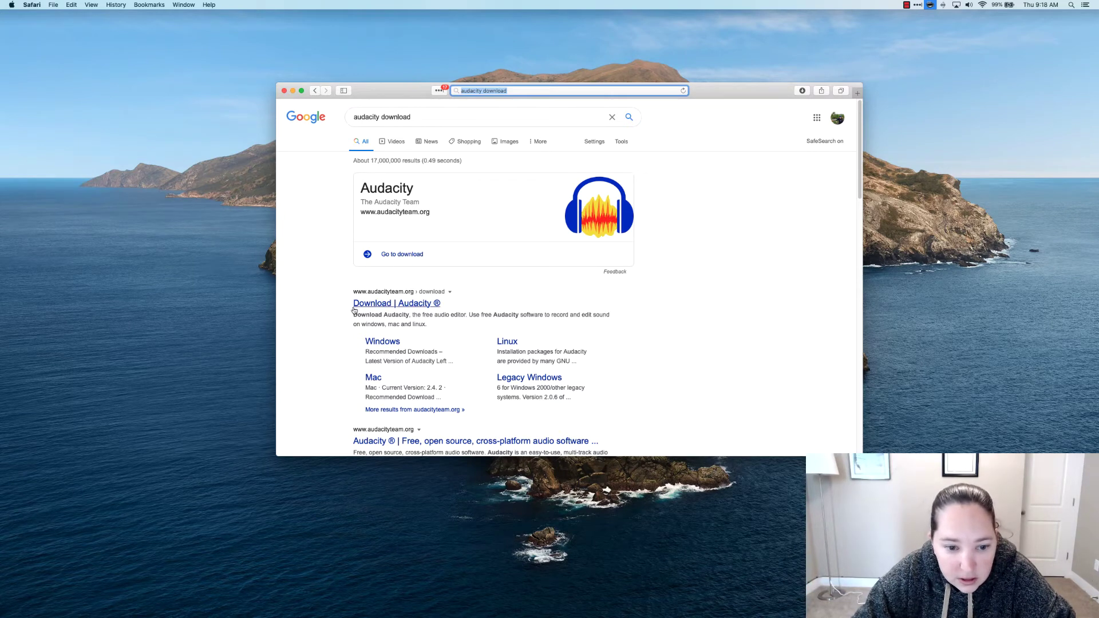
pyautogui.click(418, 306)
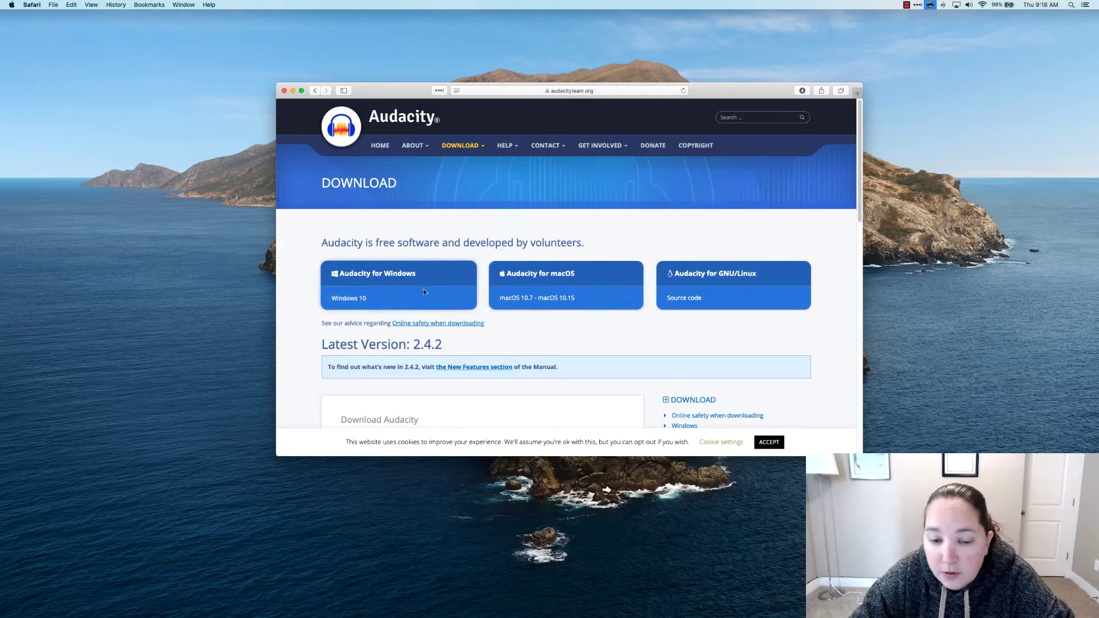
# Open the Audacity for macOS page and read through its installation instructions
pyautogui.click(547, 289)
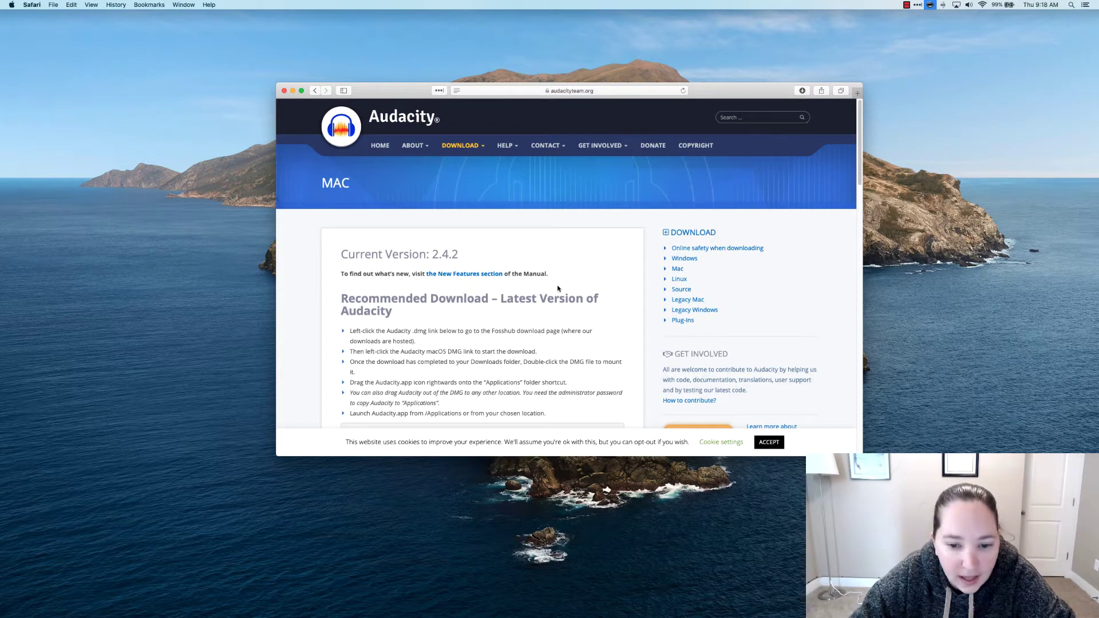
pyautogui.scroll(-5, 557, 292)
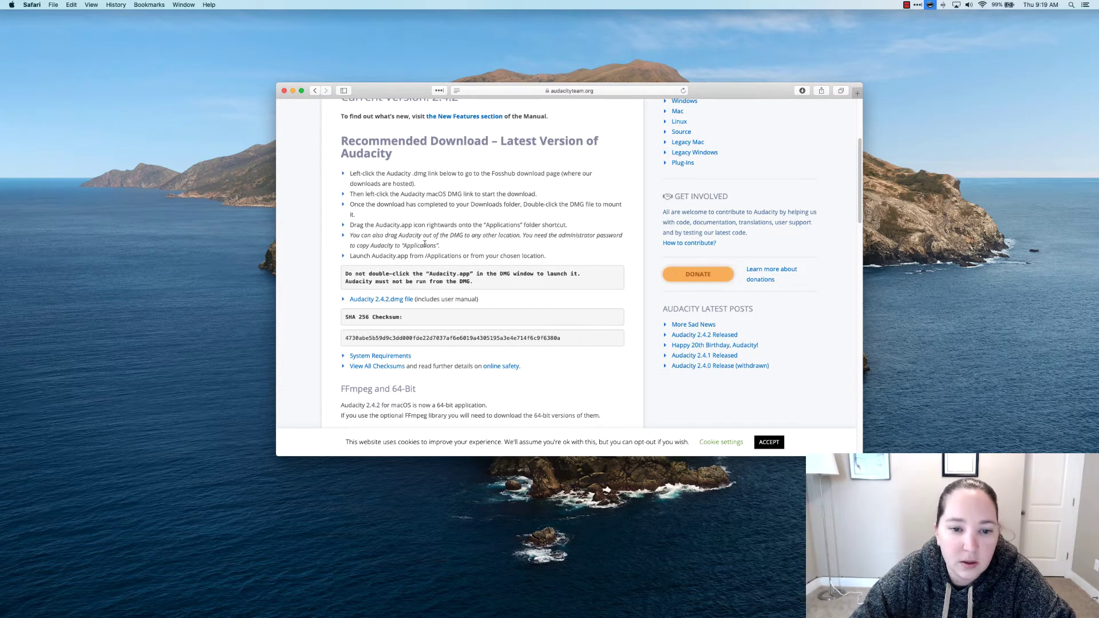
pyautogui.scroll(-4, 424, 245)
pyautogui.scroll(-2, 424, 241)
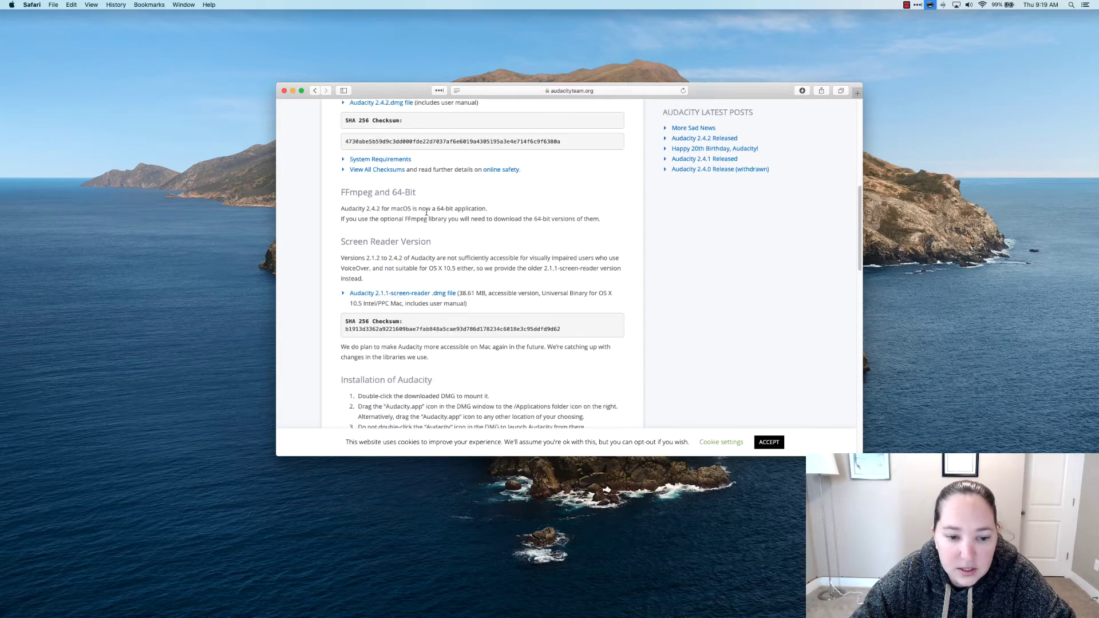
pyautogui.scroll(-6, 427, 212)
pyautogui.scroll(-4, 427, 212)
pyautogui.scroll(-3, 426, 215)
pyautogui.scroll(-2, 427, 216)
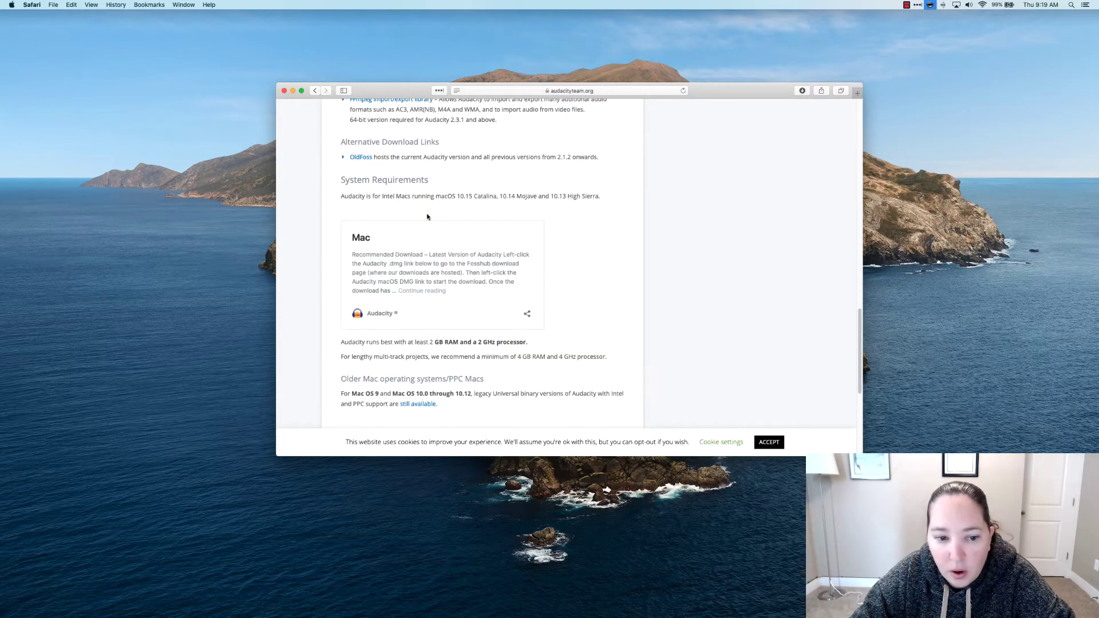
pyautogui.scroll(-3, 427, 216)
pyautogui.scroll(-3, 427, 215)
# Scroll down the Mac page to the Audacity 2.4.2.dmg download link
pyautogui.scroll(20, 427, 214)
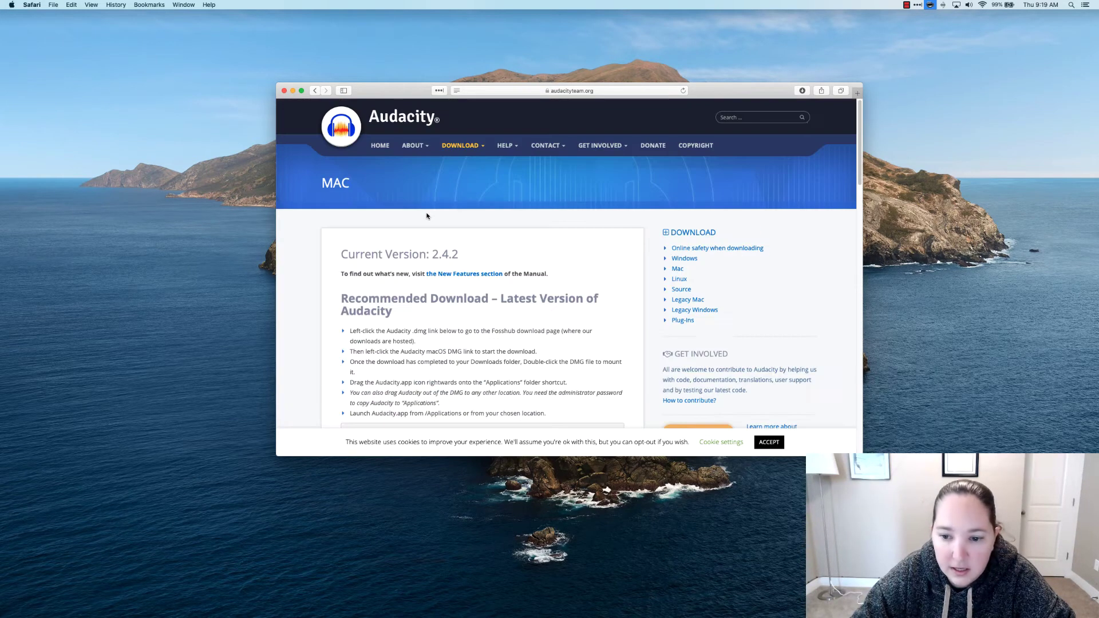
pyautogui.scroll(-2, 432, 217)
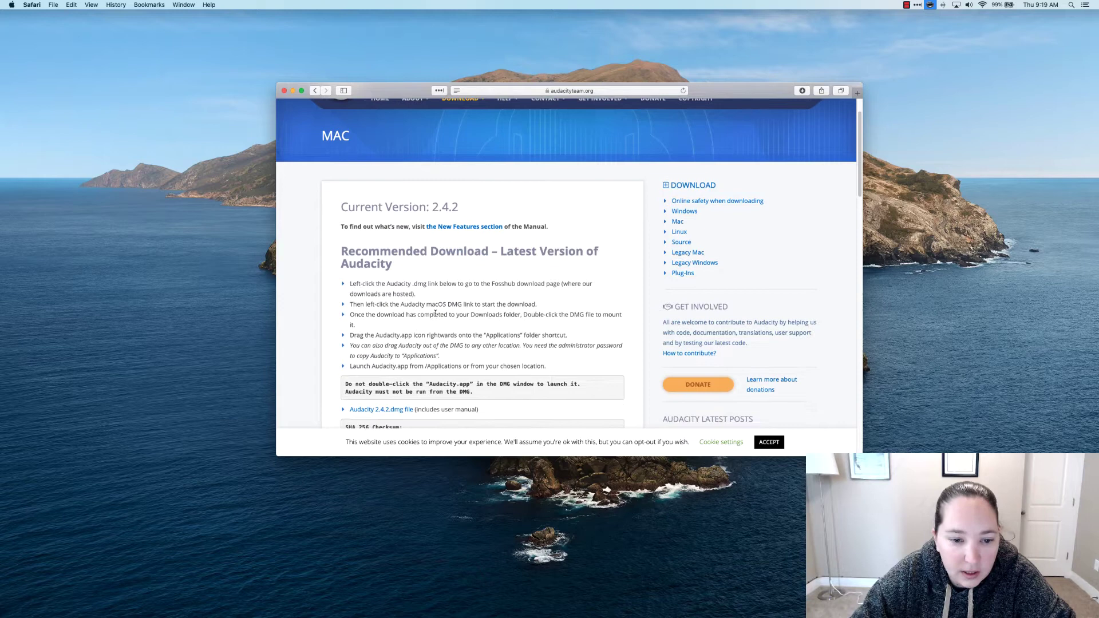
pyautogui.scroll(-2, 424, 274)
pyautogui.scroll(-2, 435, 315)
pyautogui.scroll(-1, 435, 316)
pyautogui.scroll(-1, 424, 317)
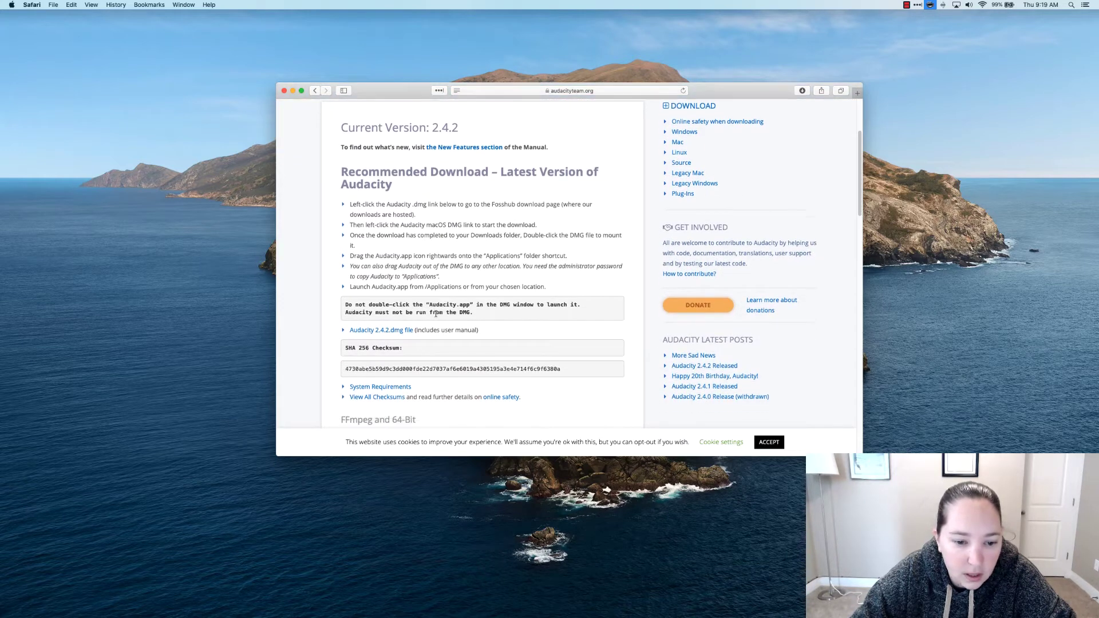
pyautogui.scroll(-1, 413, 318)
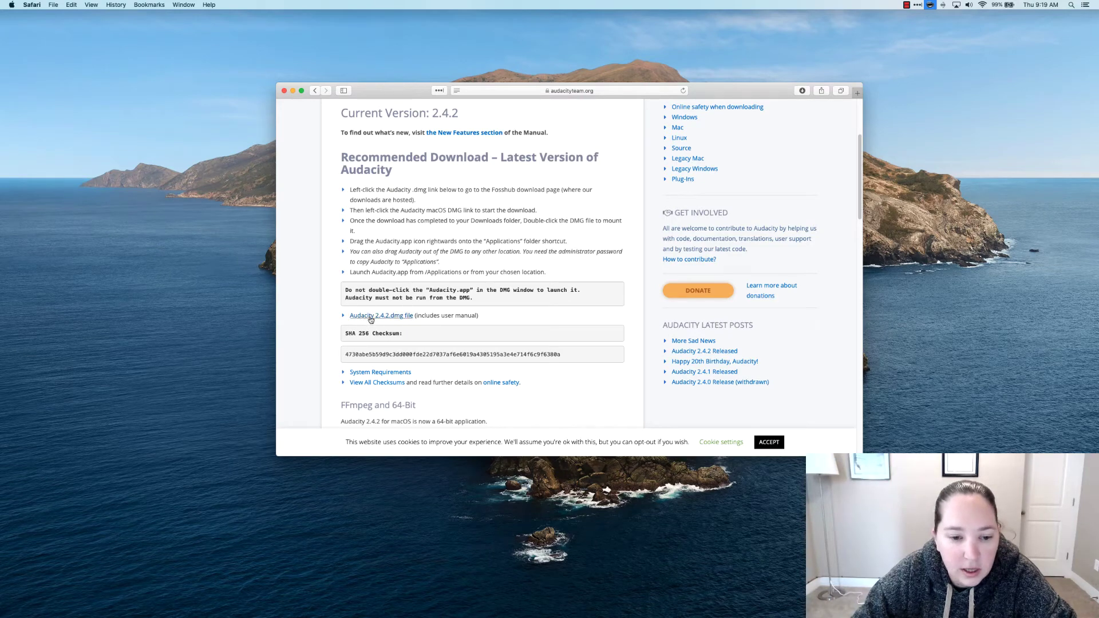
# Follow the 2.4.2.dmg link to FossHub, download 'Audacity macOS DMG', and allow fosshub.com downloads
pyautogui.click(370, 316)
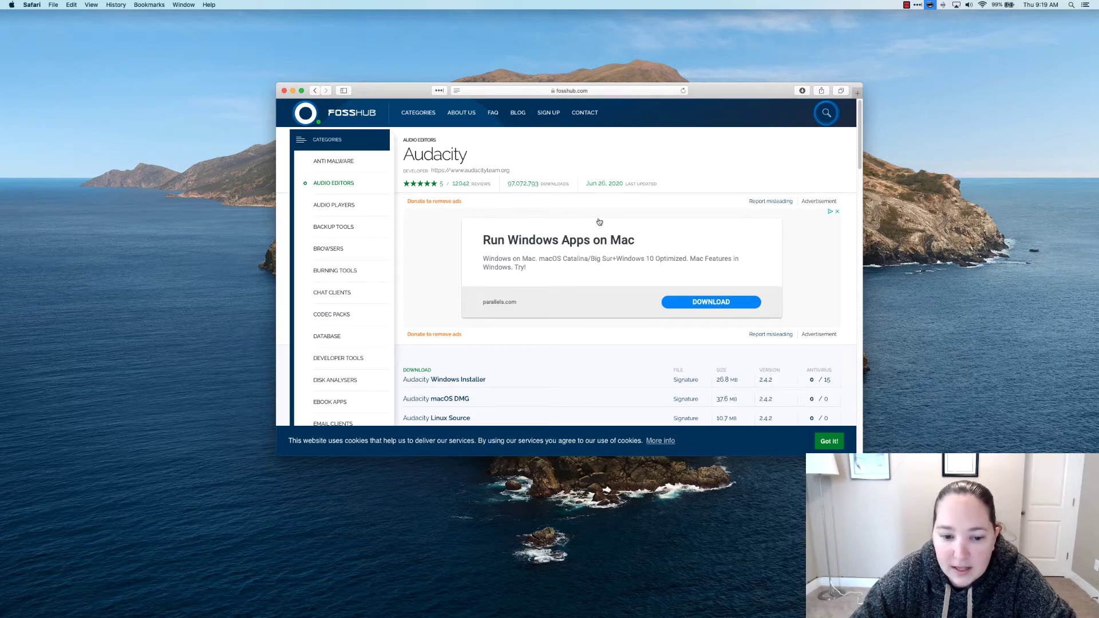
pyautogui.scroll(-2, 543, 323)
pyautogui.scroll(-3, 542, 323)
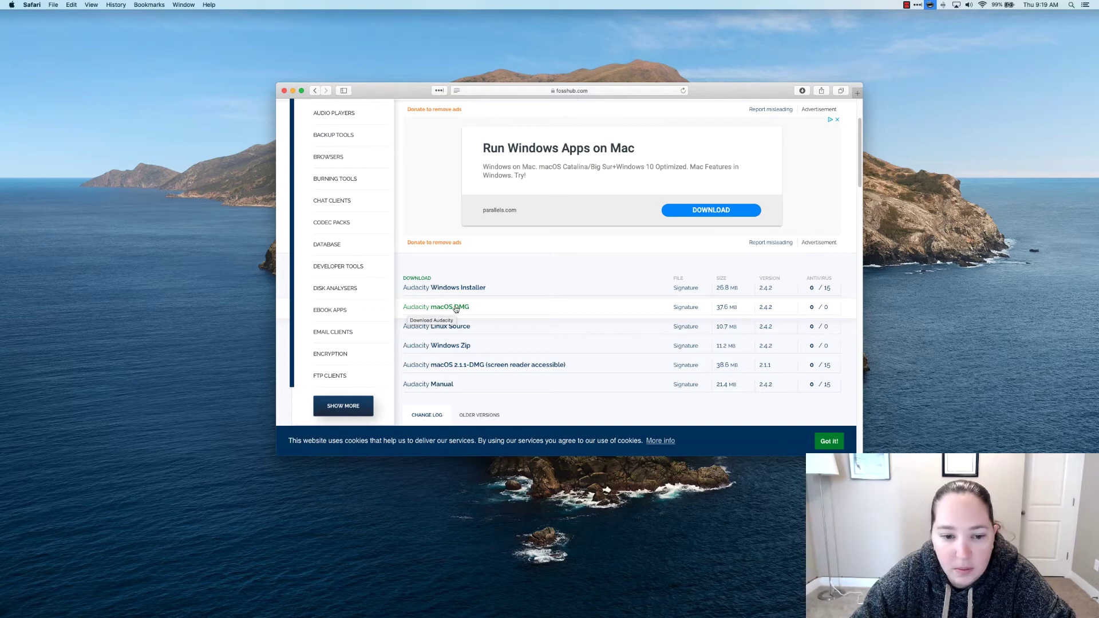
pyautogui.click(457, 310)
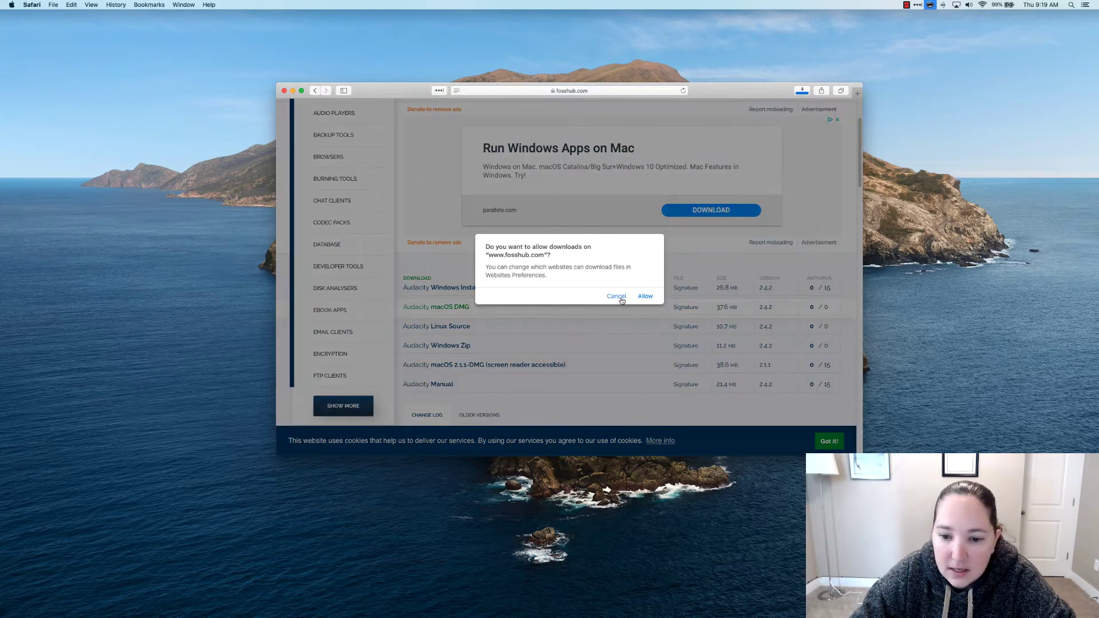
pyautogui.click(645, 296)
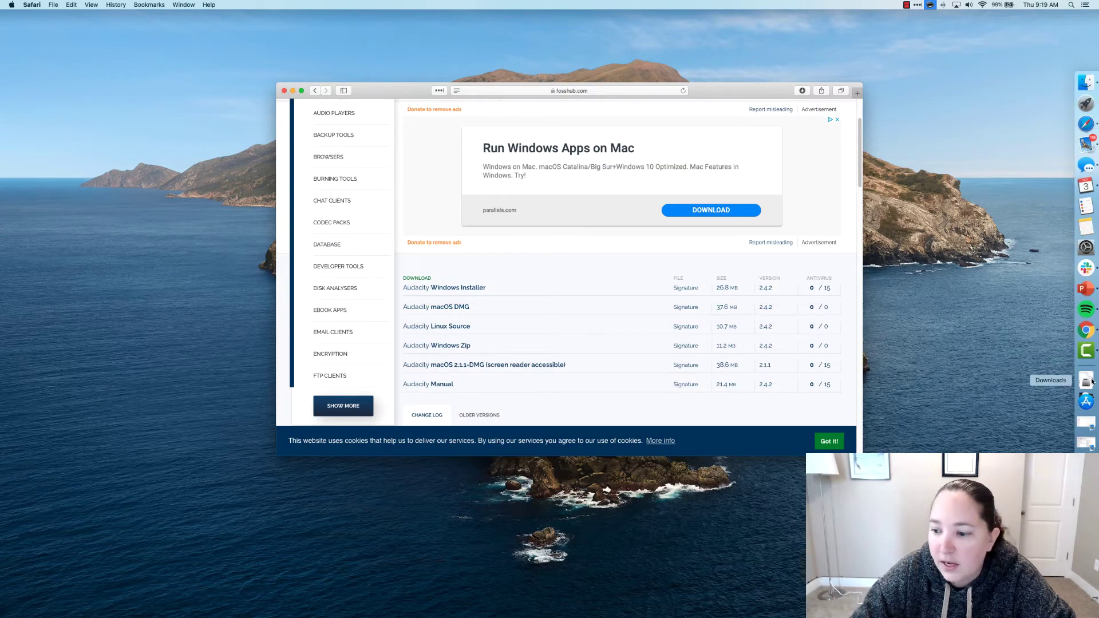
# Open audacity-macos-2.4.2.dmg from Downloads and drag Audacity onto the Applications shortcut
pyautogui.click(1087, 381)
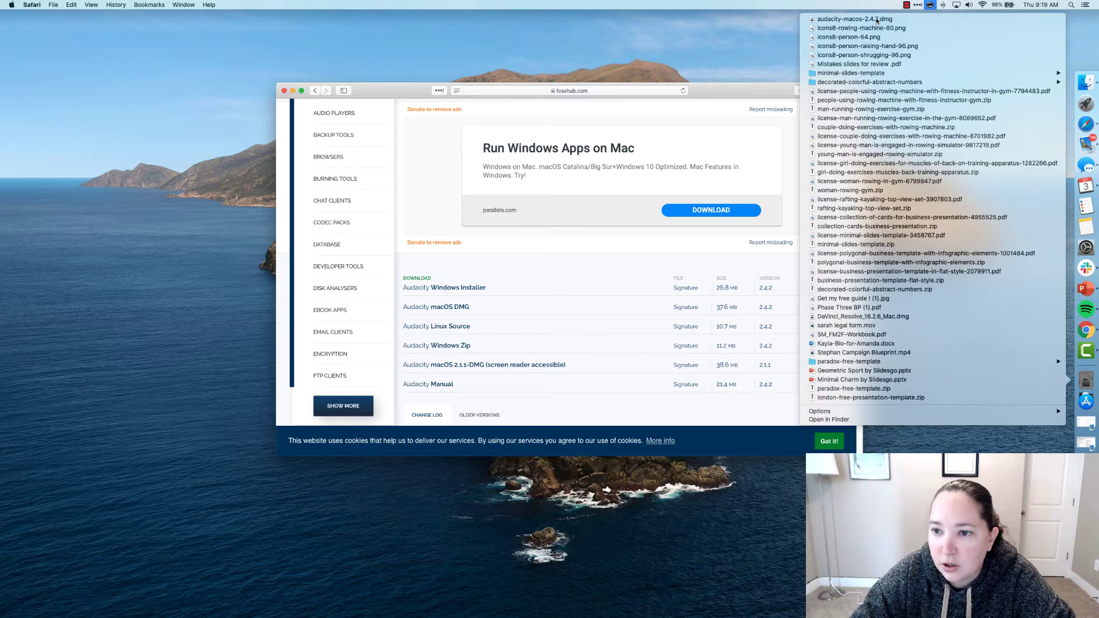
pyautogui.click(614, 222)
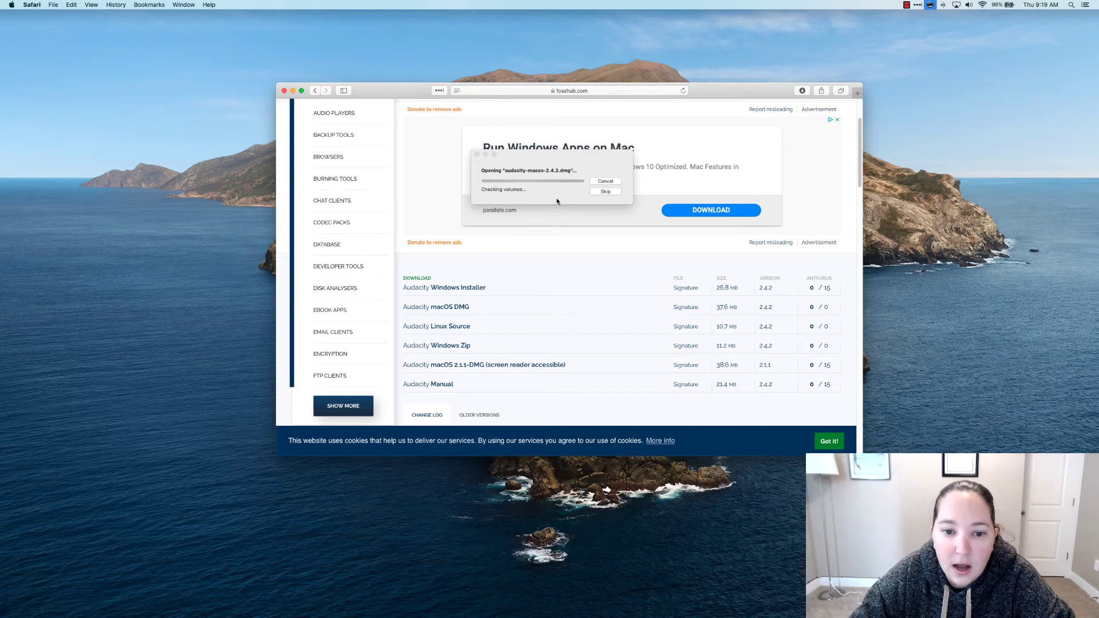
pyautogui.click(293, 90)
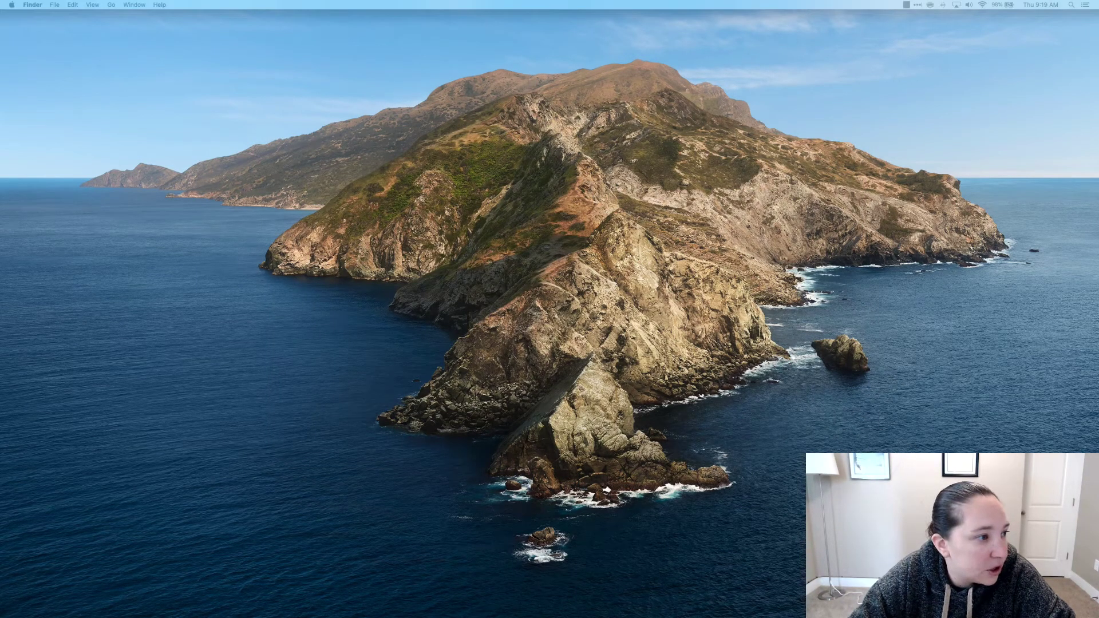
pyautogui.moveTo(298, 309); pyautogui.dragTo(403, 314)
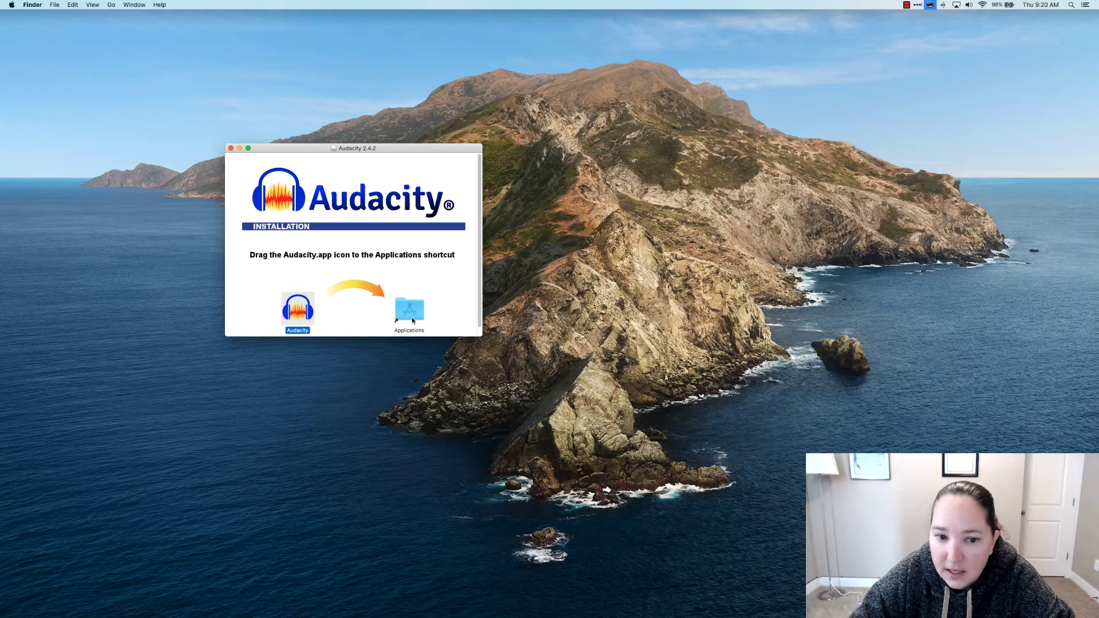
# Close the installer window and eject the Audacity 2.4.2 disk from the desktop
pyautogui.click(231, 148)
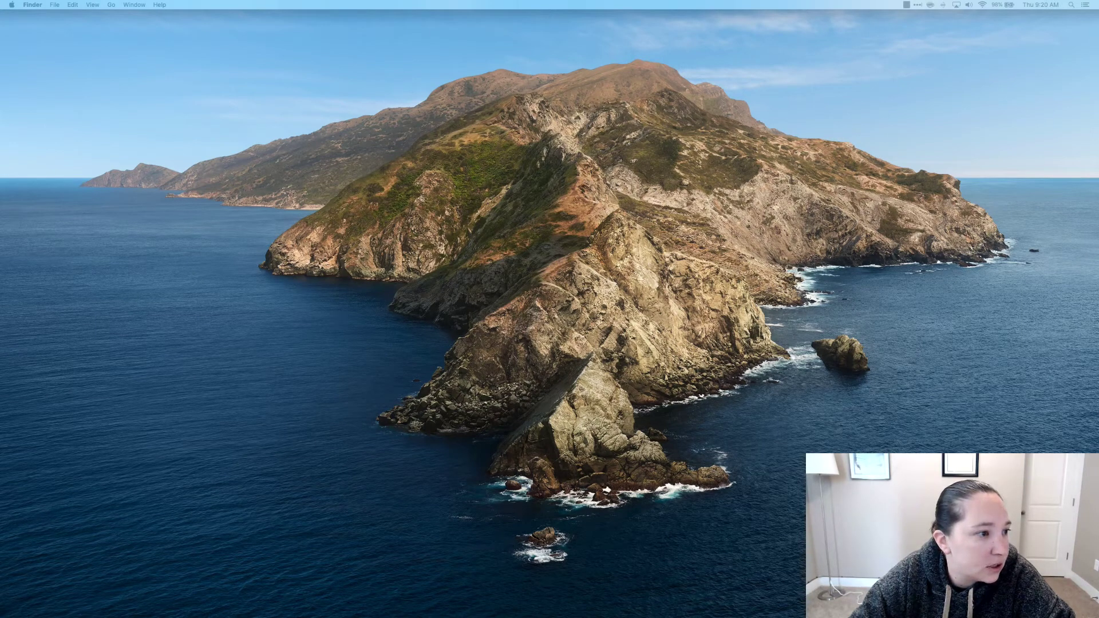
pyautogui.moveTo(46, 63); pyautogui.dragTo(484, 65)
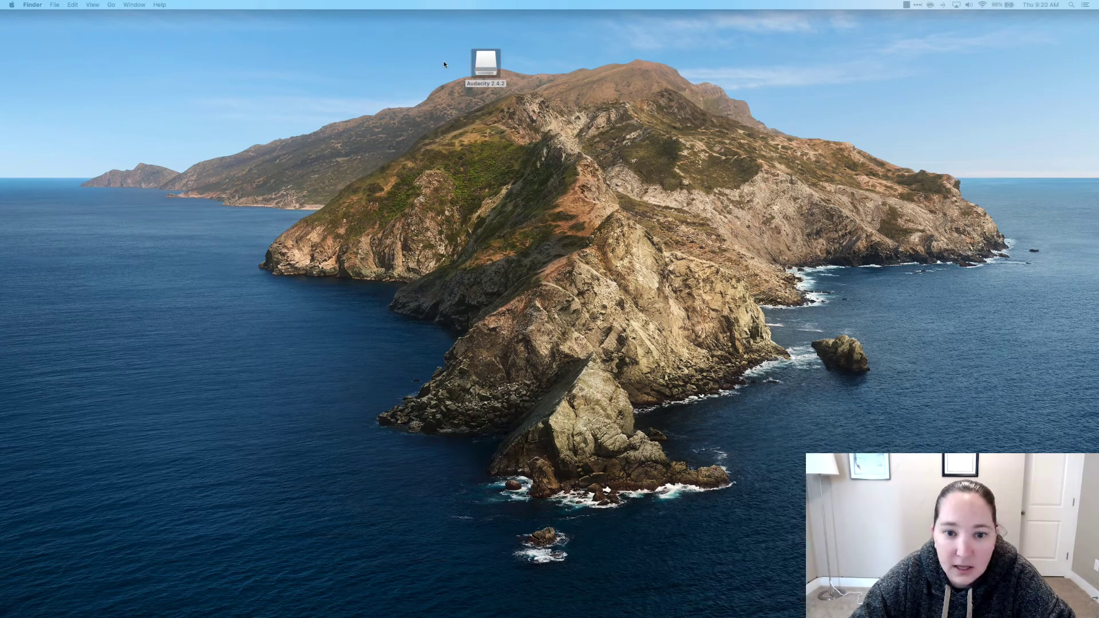
pyautogui.rightClick(485, 71)
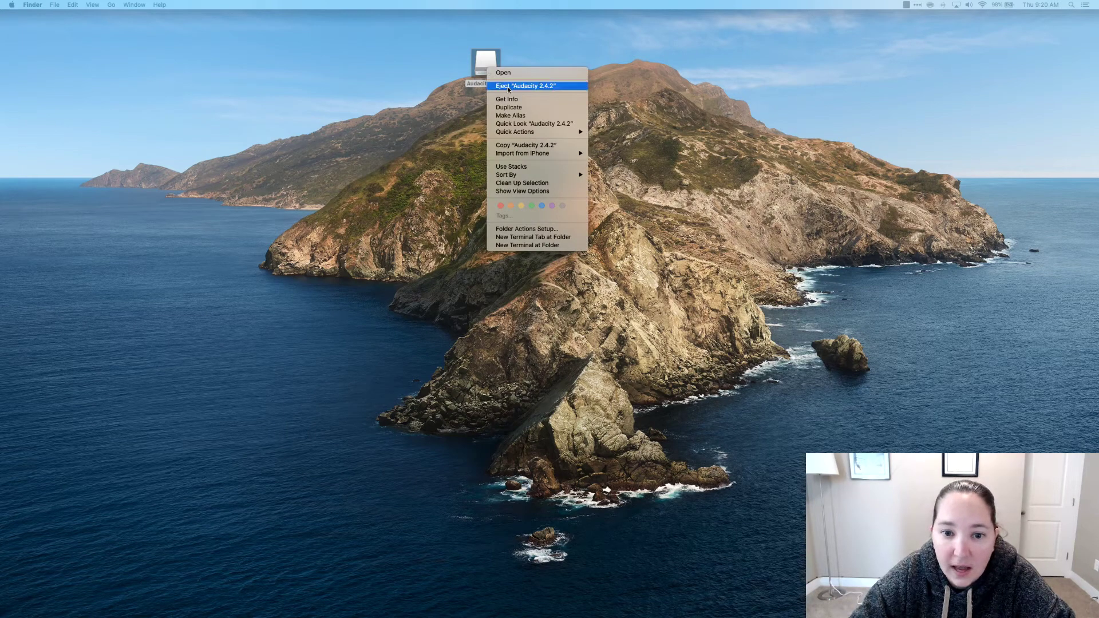
pyautogui.click(507, 87)
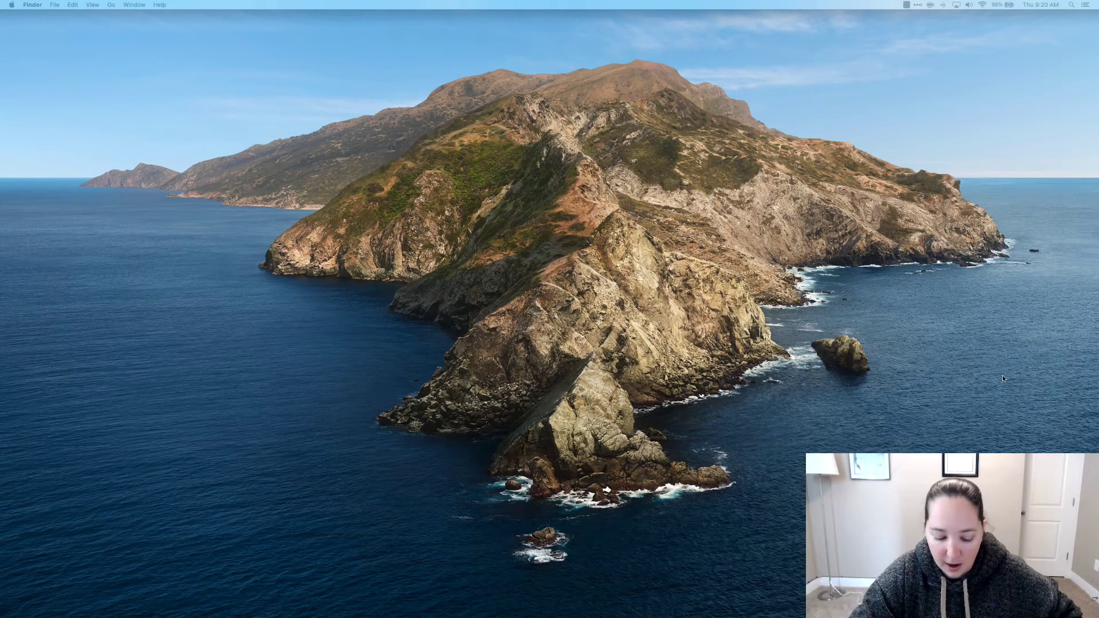
# Launch Audacity via Spotlight search and confirm Open in the Gatekeeper warning
pyautogui.press('super+space')
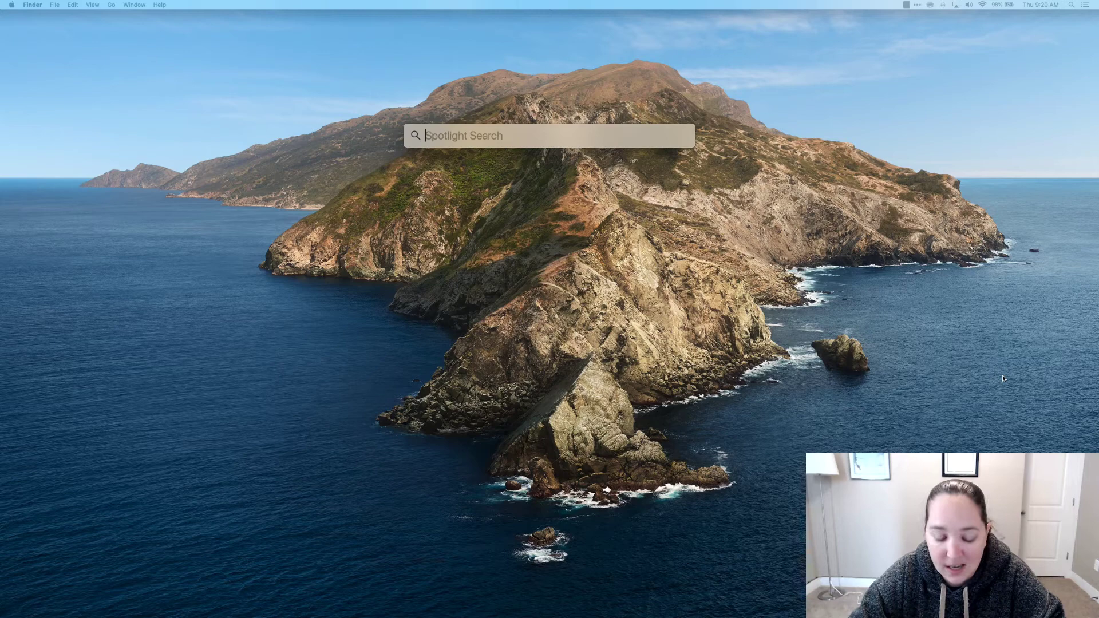
pyautogui.write('auda')
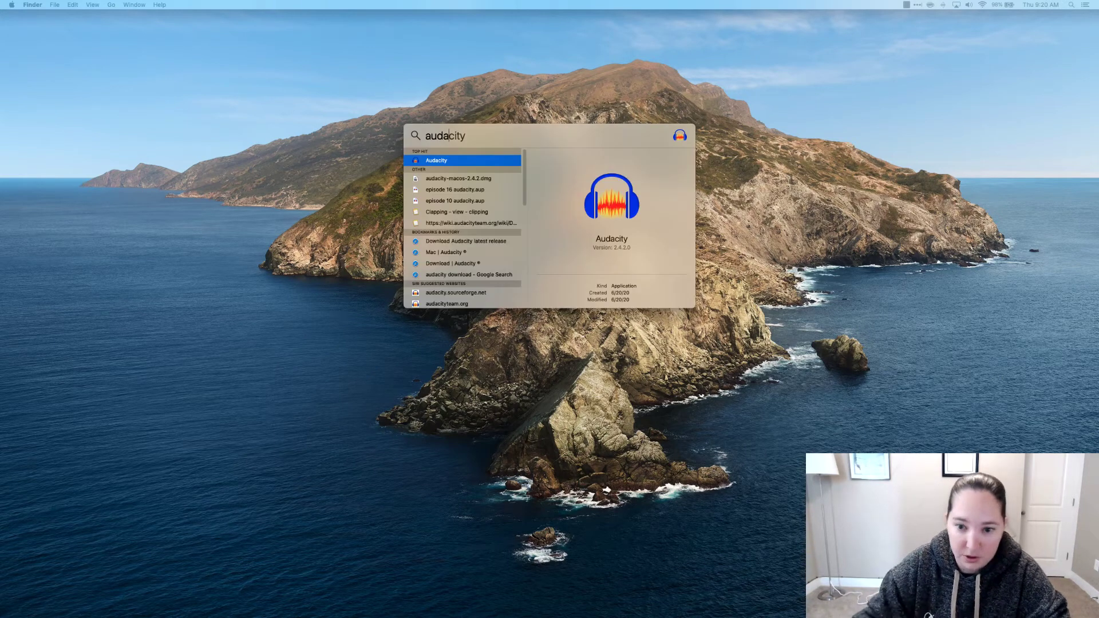
pyautogui.press('Return')
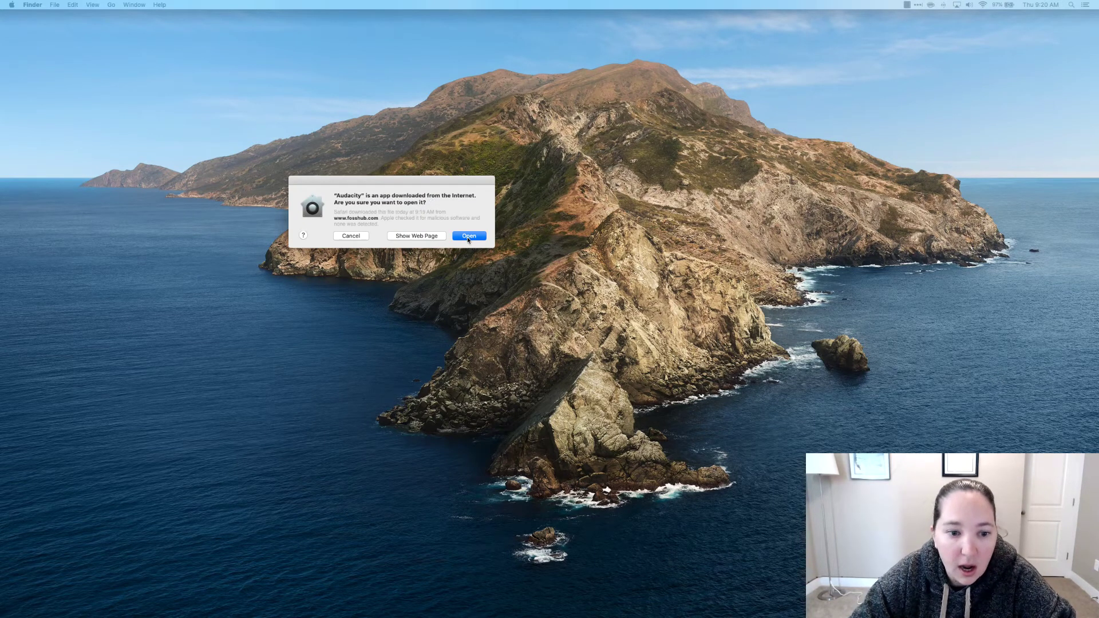
pyautogui.click(469, 240)
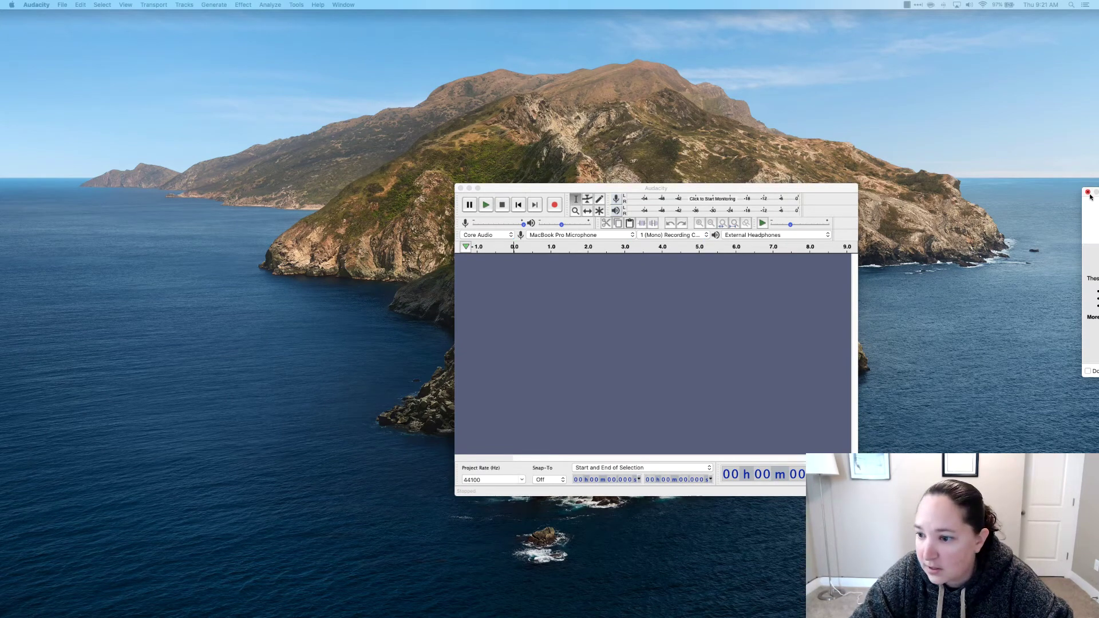
# Tick "Don't show this again at start up", close the welcome dialog, then reposition and enlarge the window
pyautogui.moveTo(1091, 195); pyautogui.dragTo(475, 111)
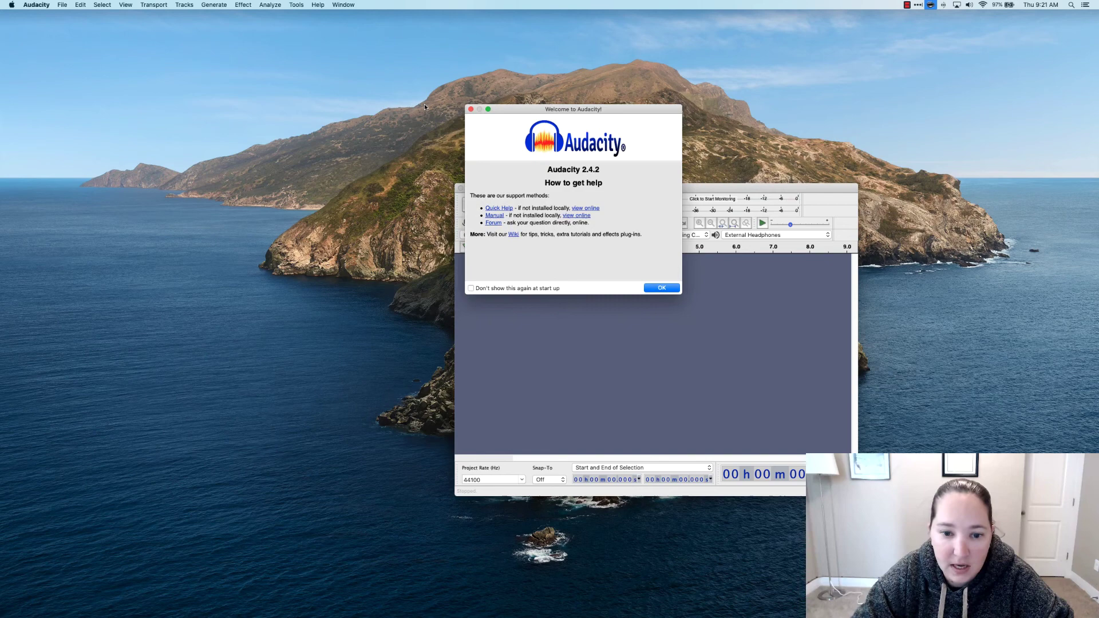
pyautogui.click(503, 288)
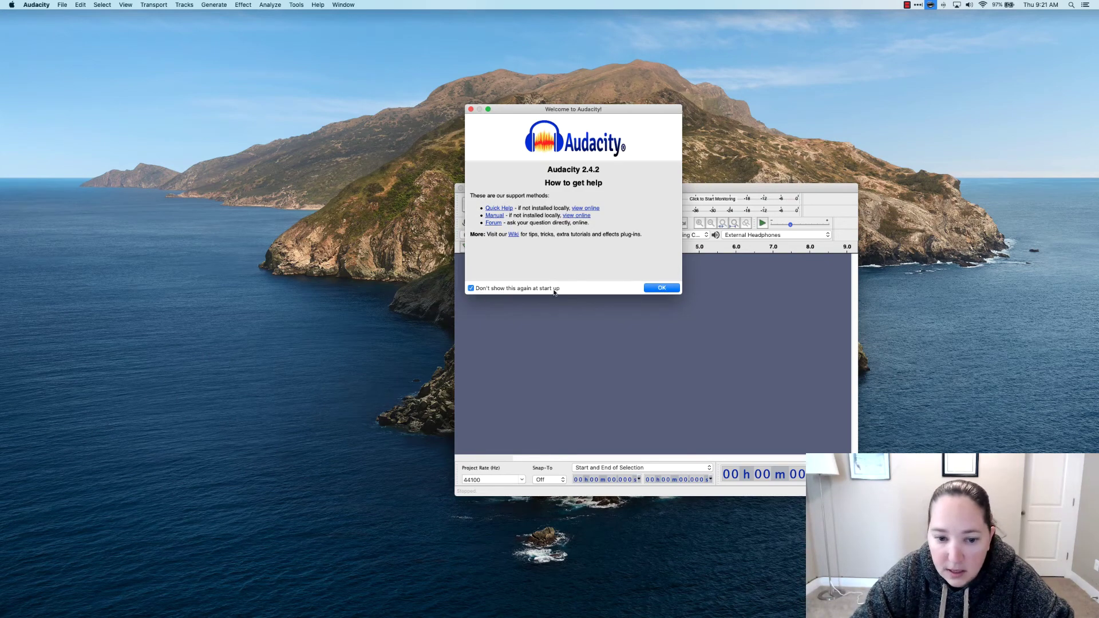
pyautogui.click(662, 288)
pyautogui.moveTo(771, 192); pyautogui.dragTo(568, 75)
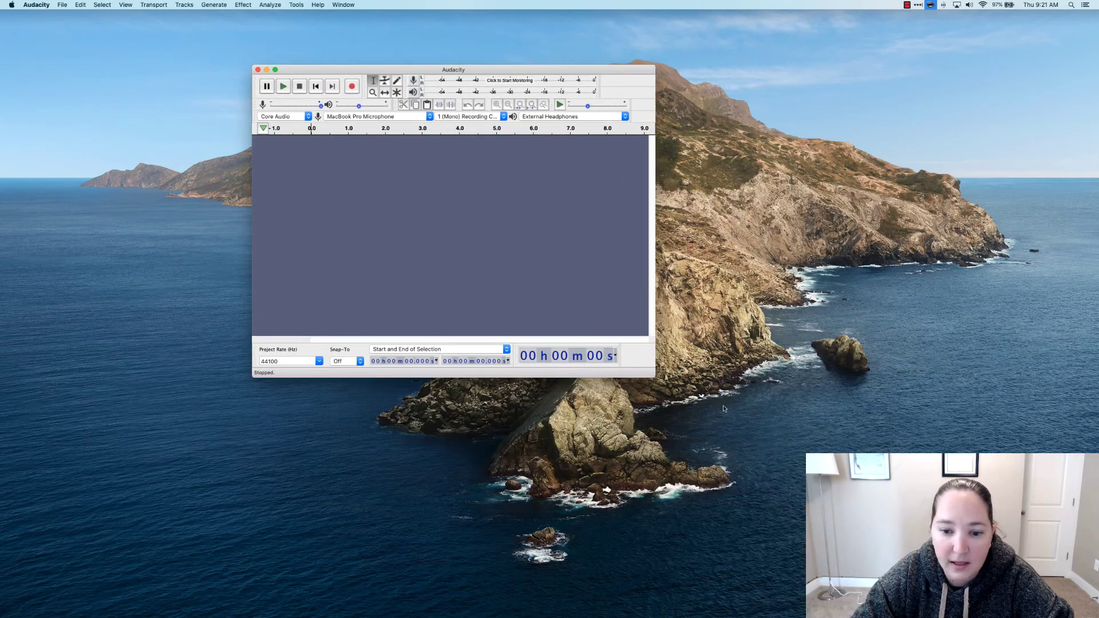
pyautogui.moveTo(653, 374); pyautogui.dragTo(884, 445)
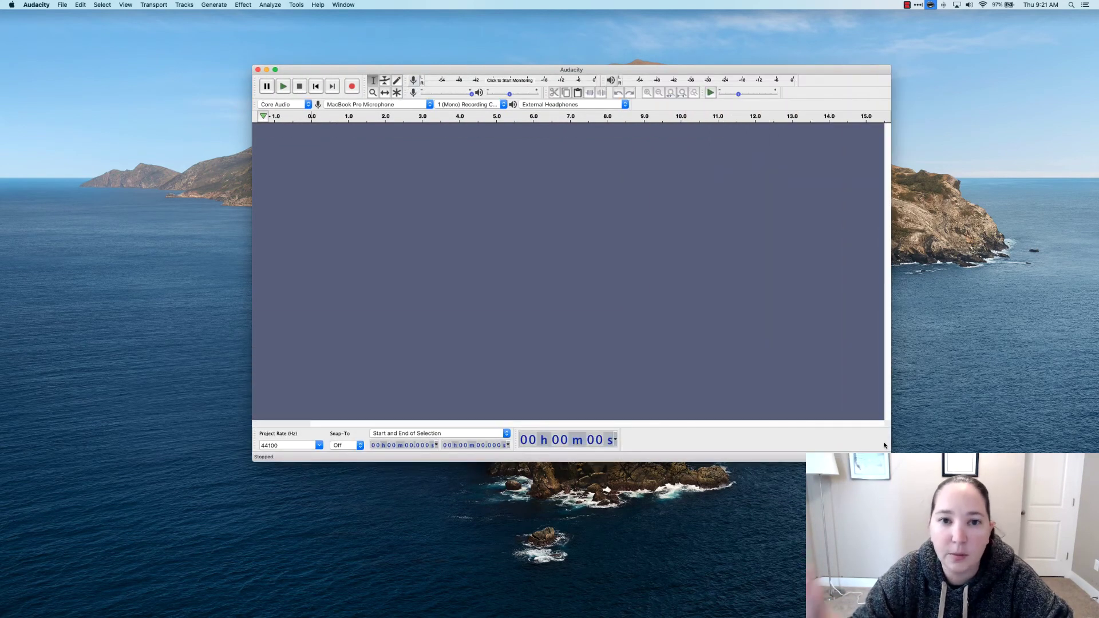